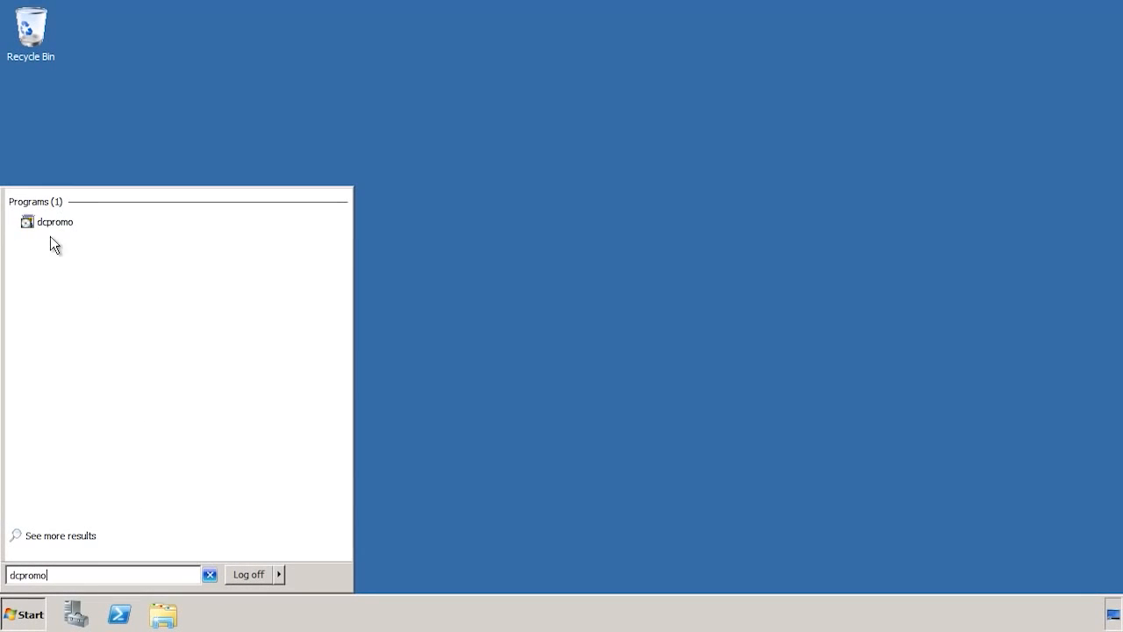
Step: Launch dcpromo and move past the welcome page of the Active Directory Domain Services Installation Wizard
left_click(97, 225)
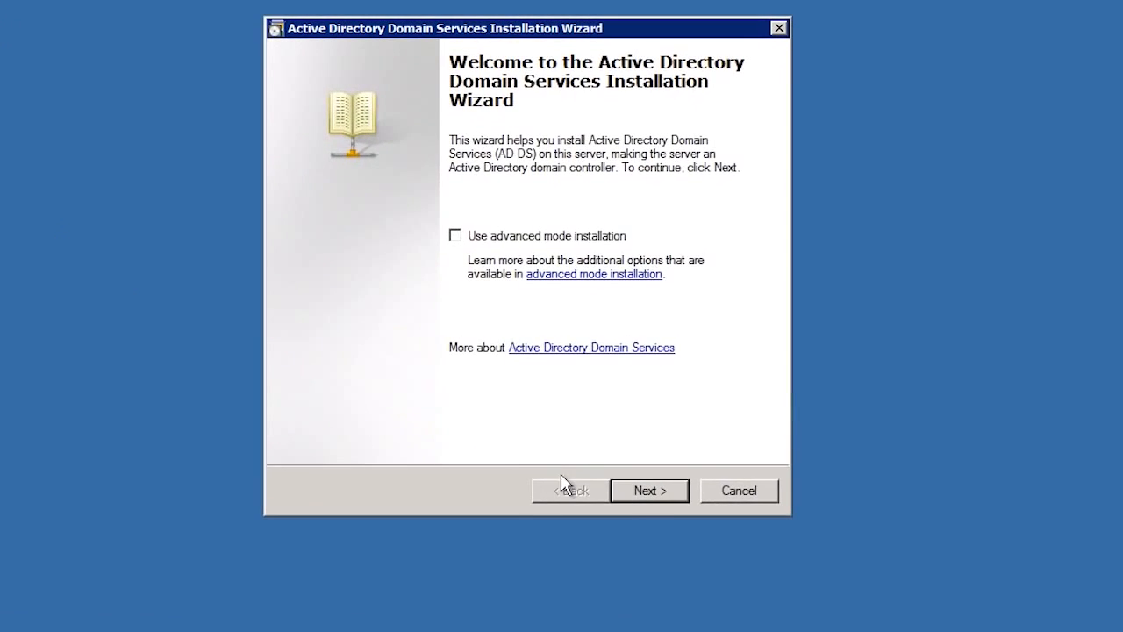
left_click(646, 494)
left_click(646, 494)
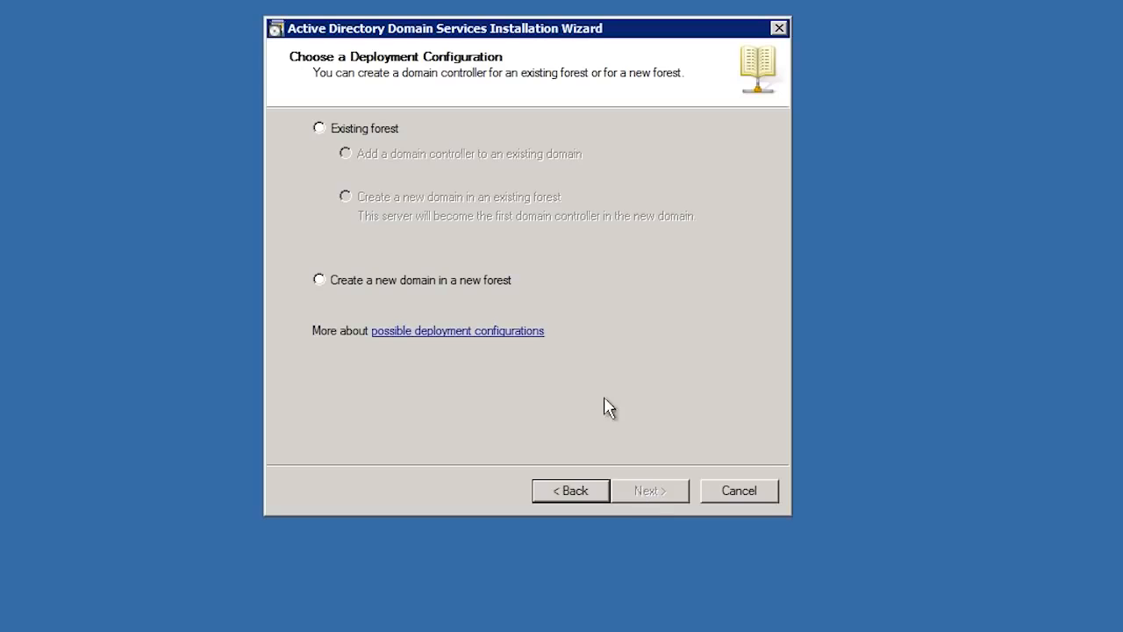
Step: Choose Existing forest with the option to create a new domain in an existing forest, and continue
left_click(320, 129)
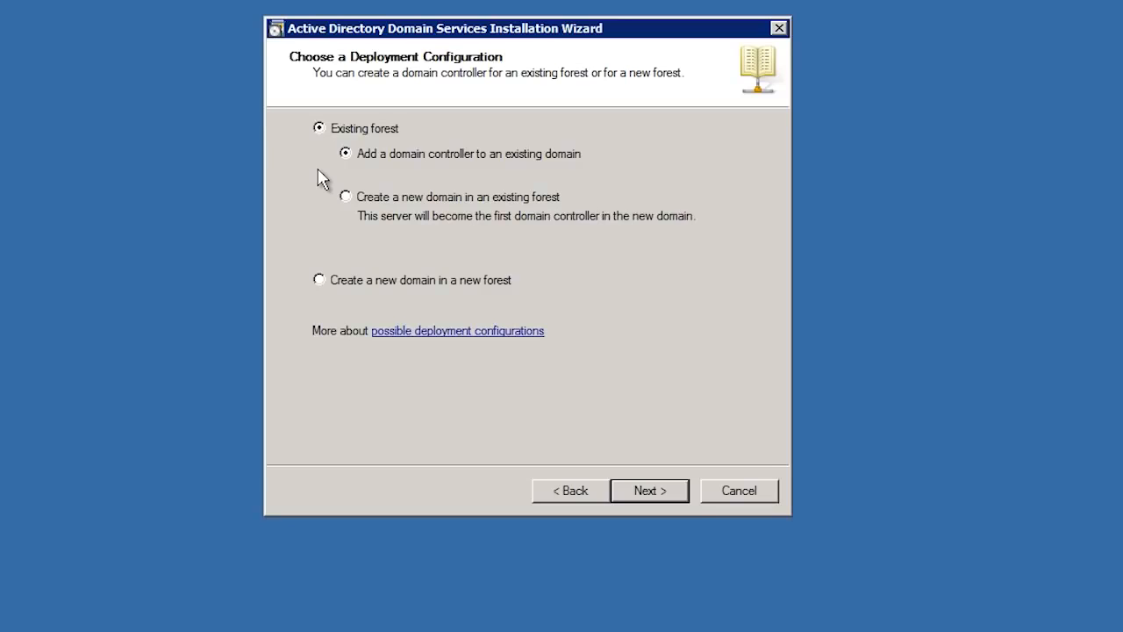
left_click(346, 196)
left_click(648, 491)
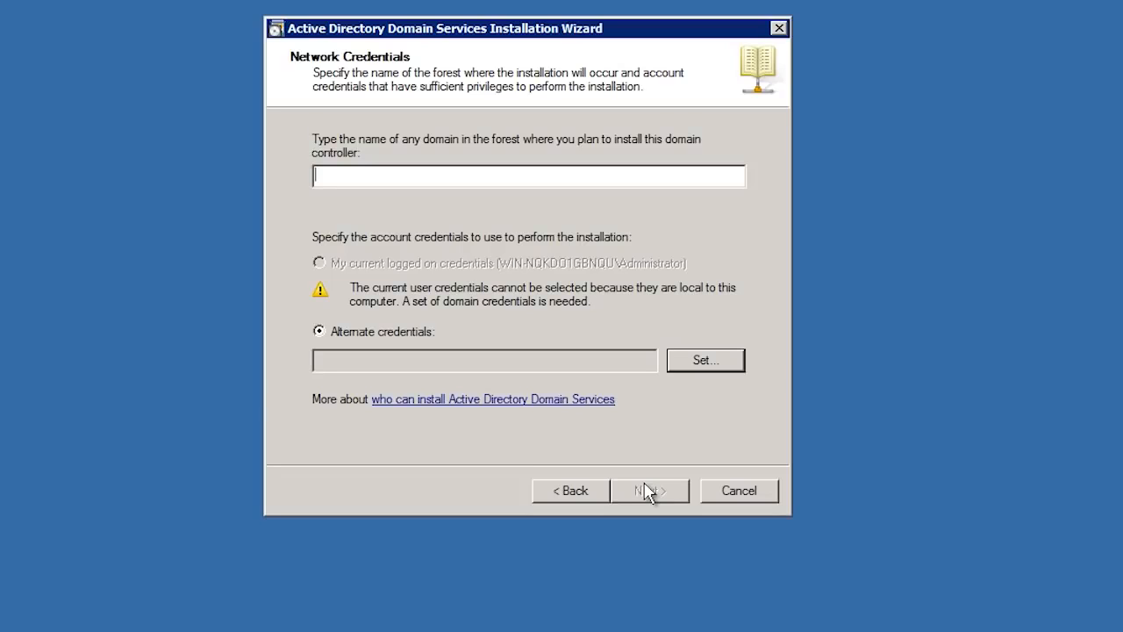
Step: Enter ITFreeTraining.local as the forest domain and set alternate credentials with the domain administrator's user name and password
type("ITFreeTraining.local")
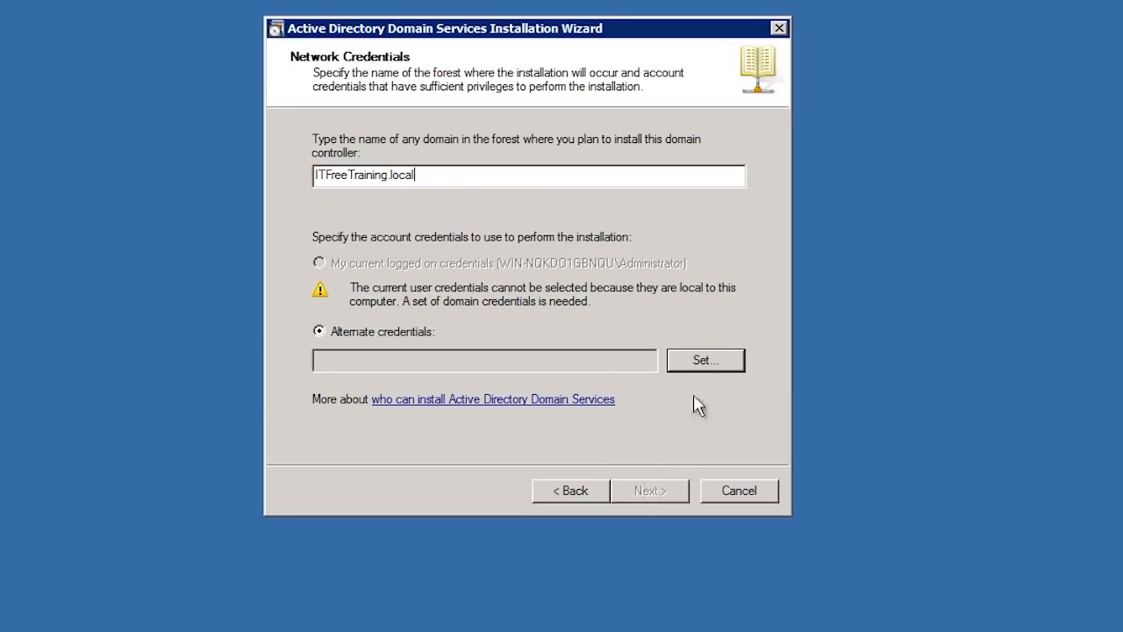
left_click(702, 364)
type("administrat")
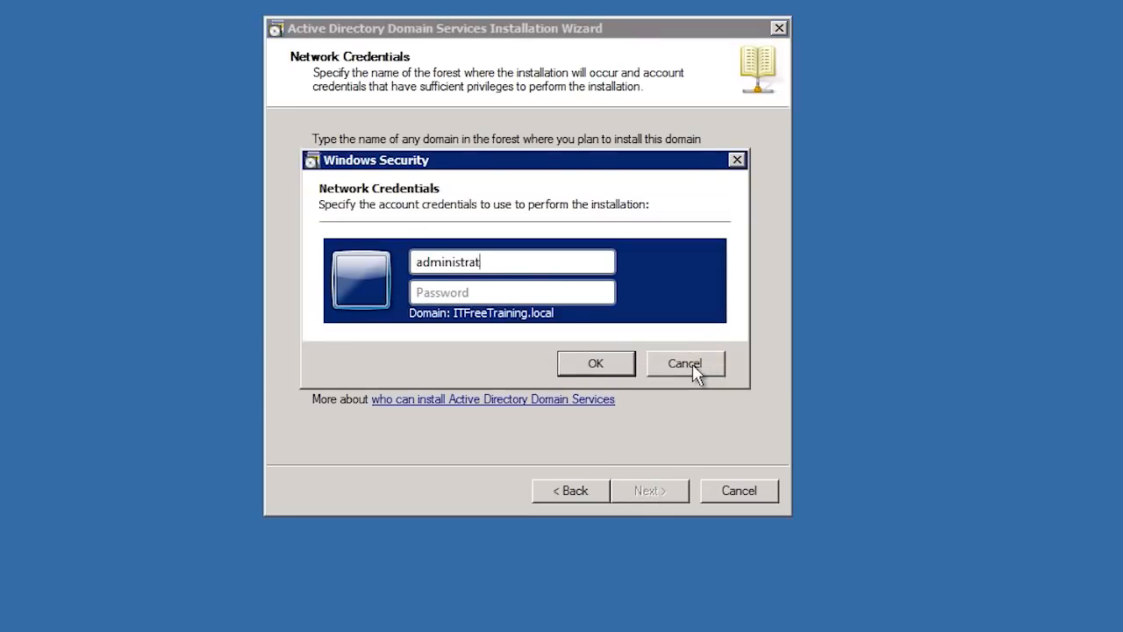
type("or@ITFreeTraining.local")
key("Tab")
type("*********")
left_click(627, 362)
left_click(669, 492)
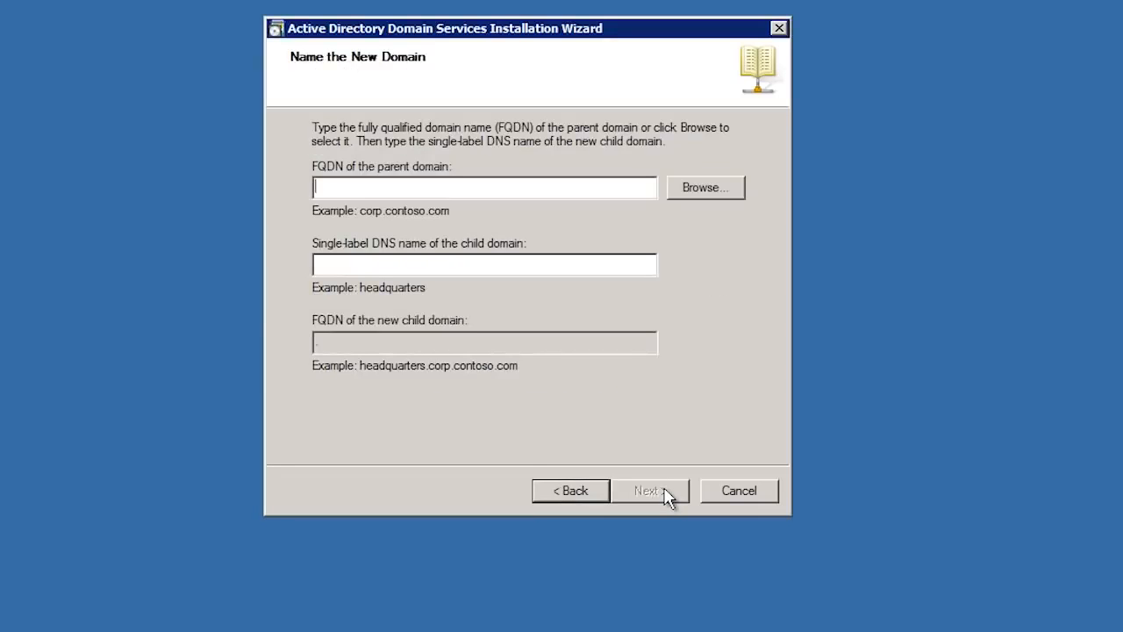
Step: Name the new child domain east under the parent domain ITFreeTraining.local and continue
type("ITFreeTraining.local")
key("Tab")
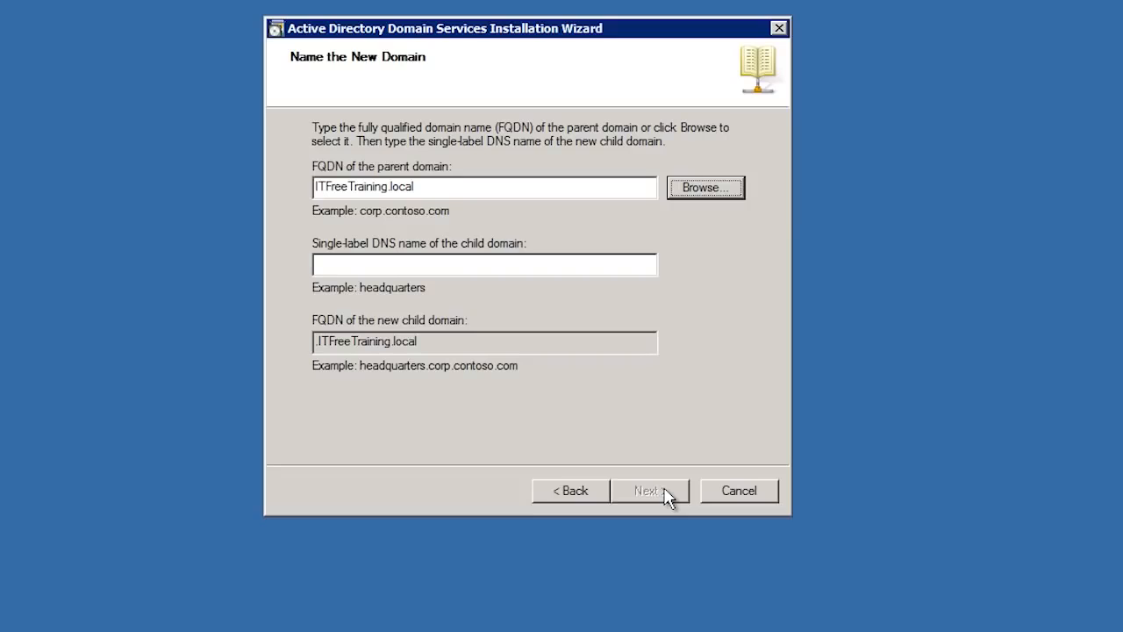
key("Tab")
type("east")
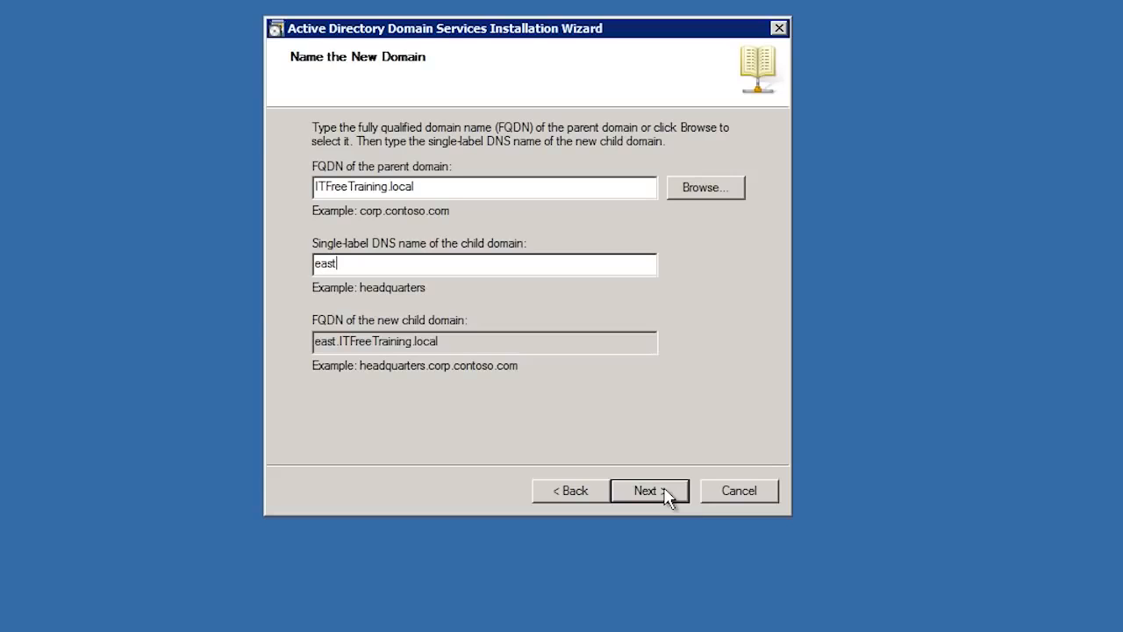
left_click(659, 493)
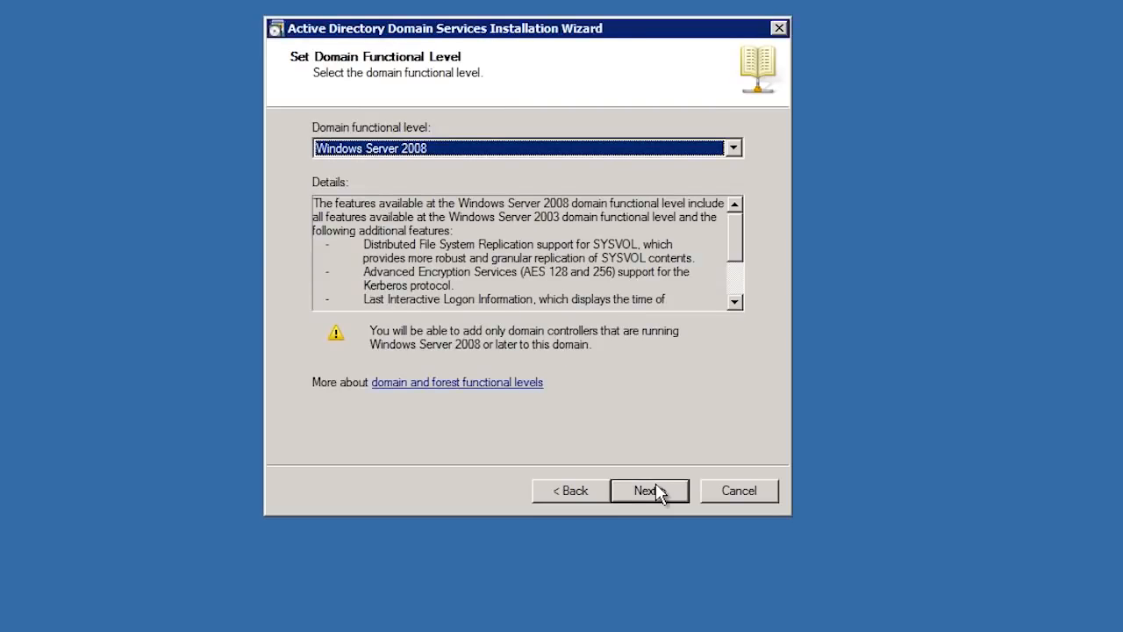
Step: Keep the Windows Server 2008 domain functional level and the Default-First-Site-Name site, and continue
left_click(733, 150)
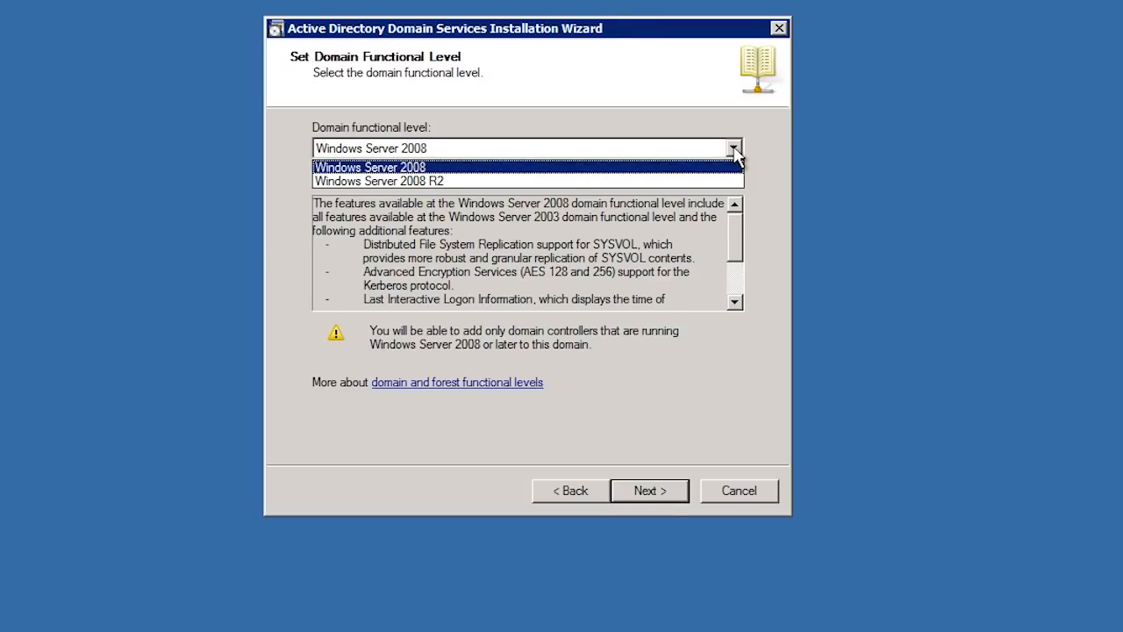
left_click(733, 151)
left_click(665, 495)
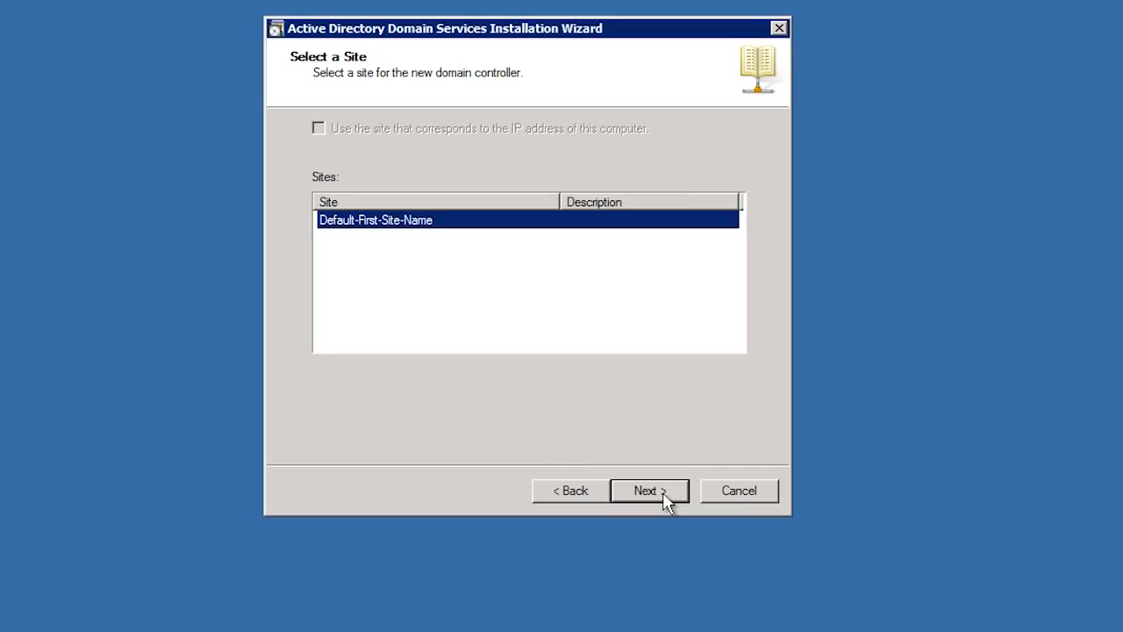
left_click(649, 490)
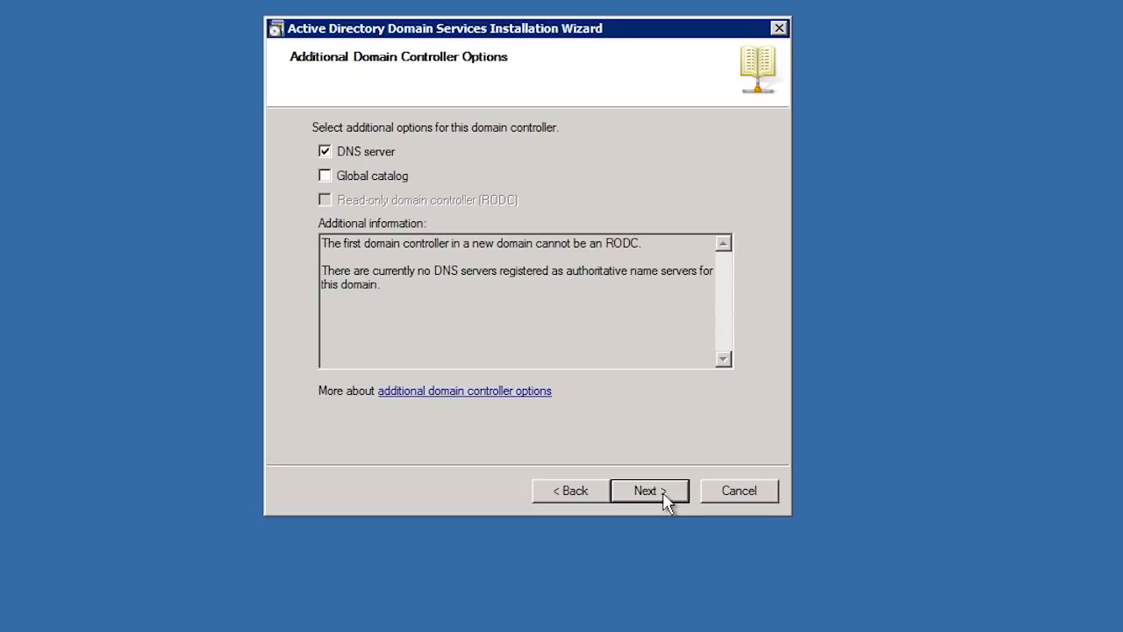
Step: Clear the DNS server option, agree to continue without installing DNS, and accept the default database, log and SYSVOL folders
left_click(325, 152)
left_click(650, 491)
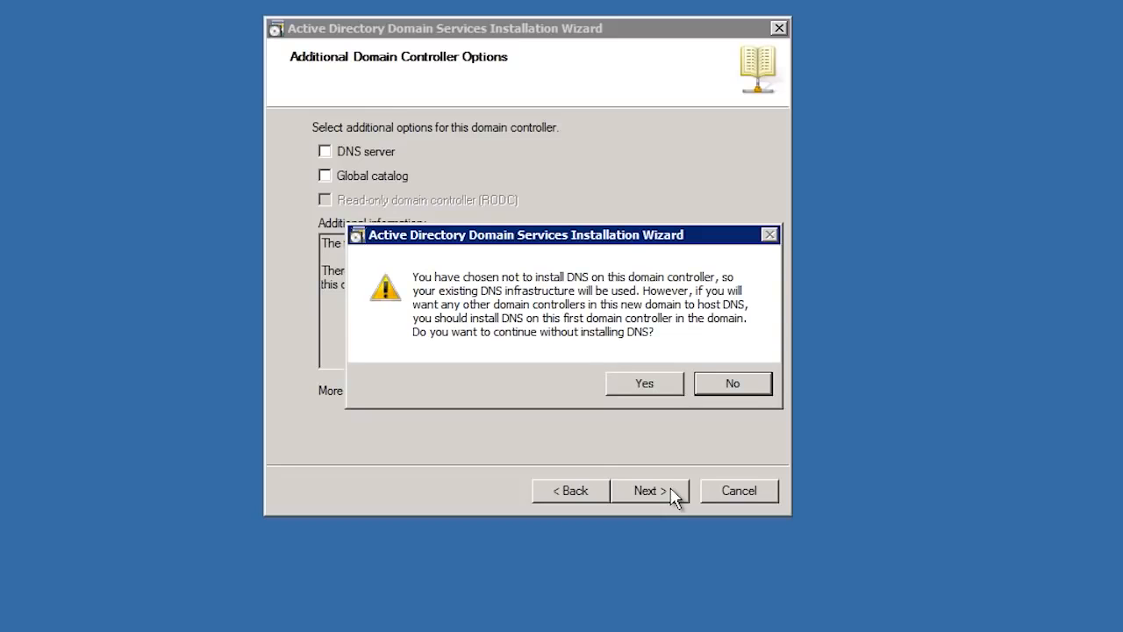
left_click(656, 389)
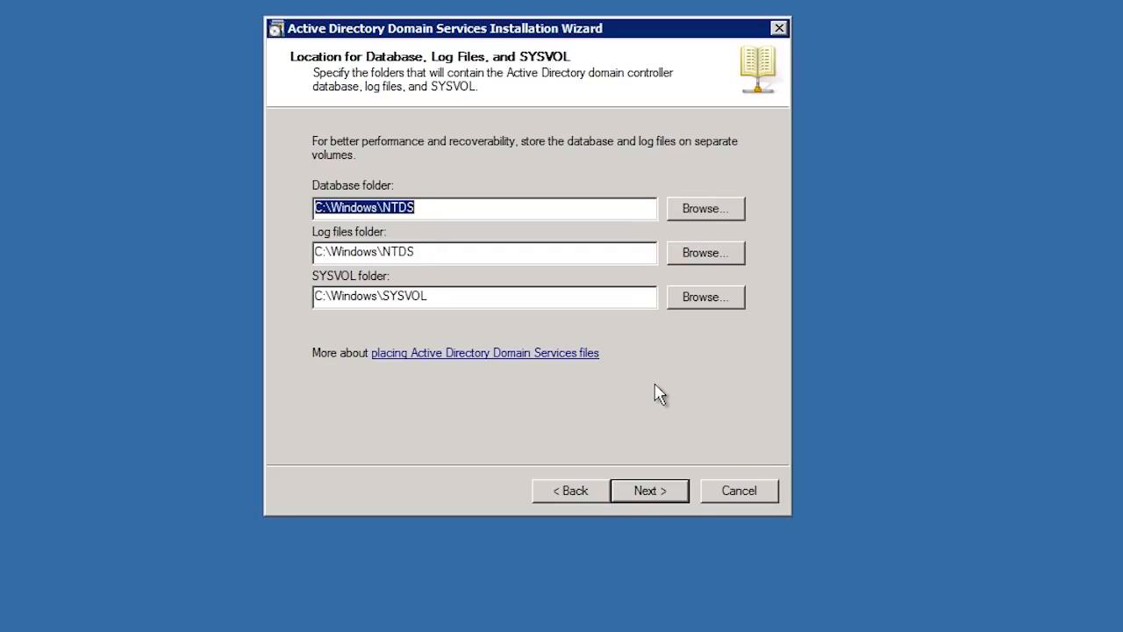
left_click(657, 498)
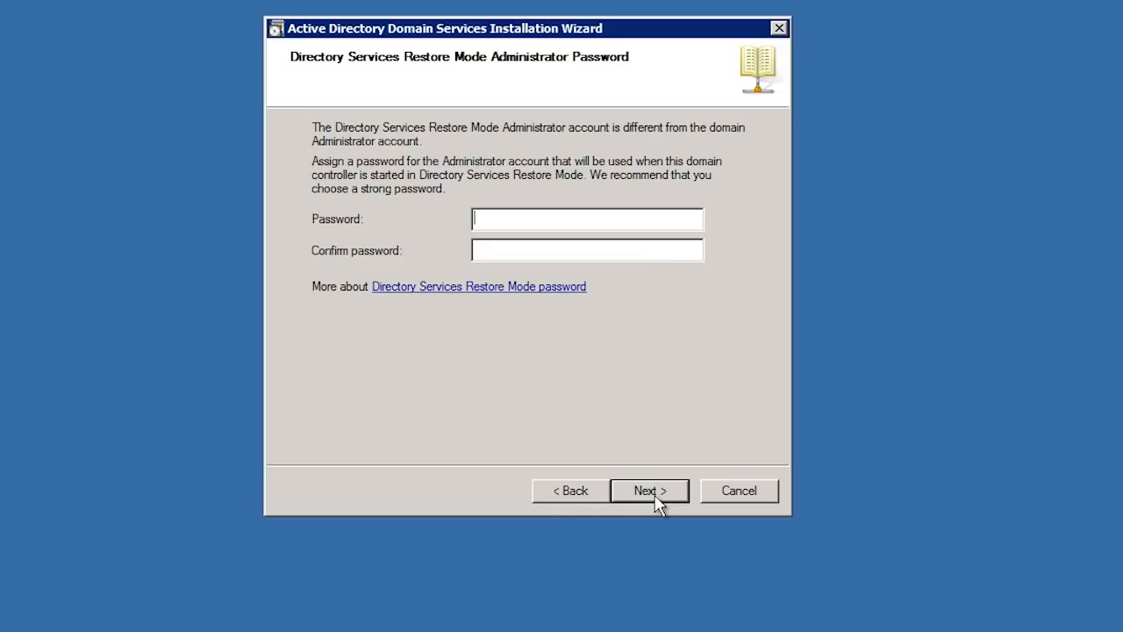
Step: Set and confirm the Directory Services Restore Mode administrator password, then start the installation from the summary page
type("*********")
key("Tab")
type("*********")
left_click(655, 497)
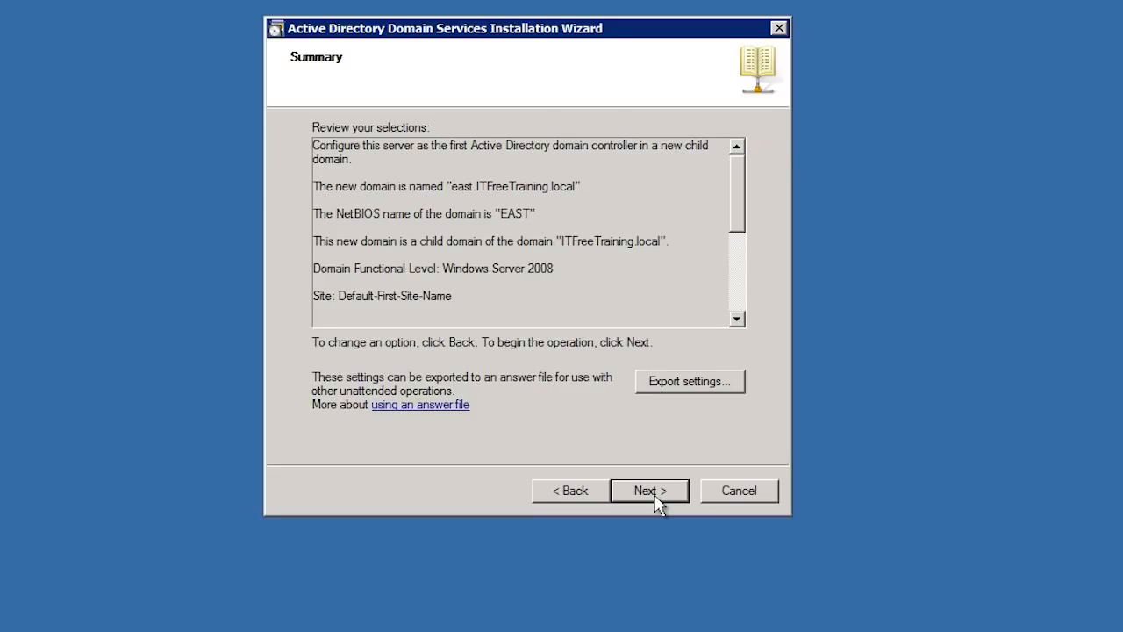
left_click(655, 496)
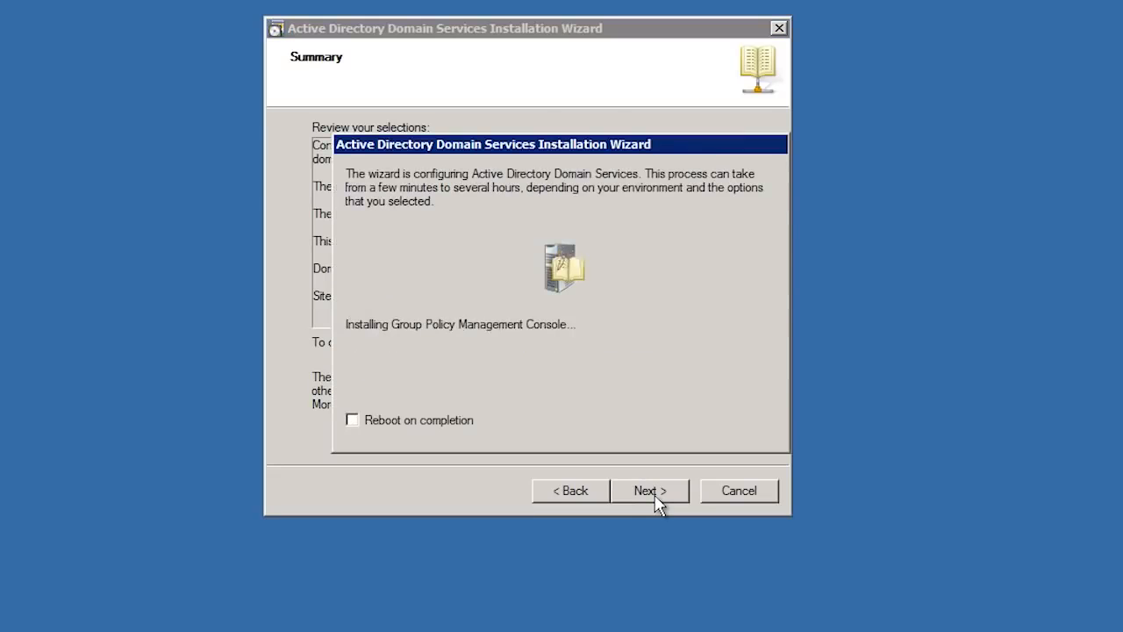